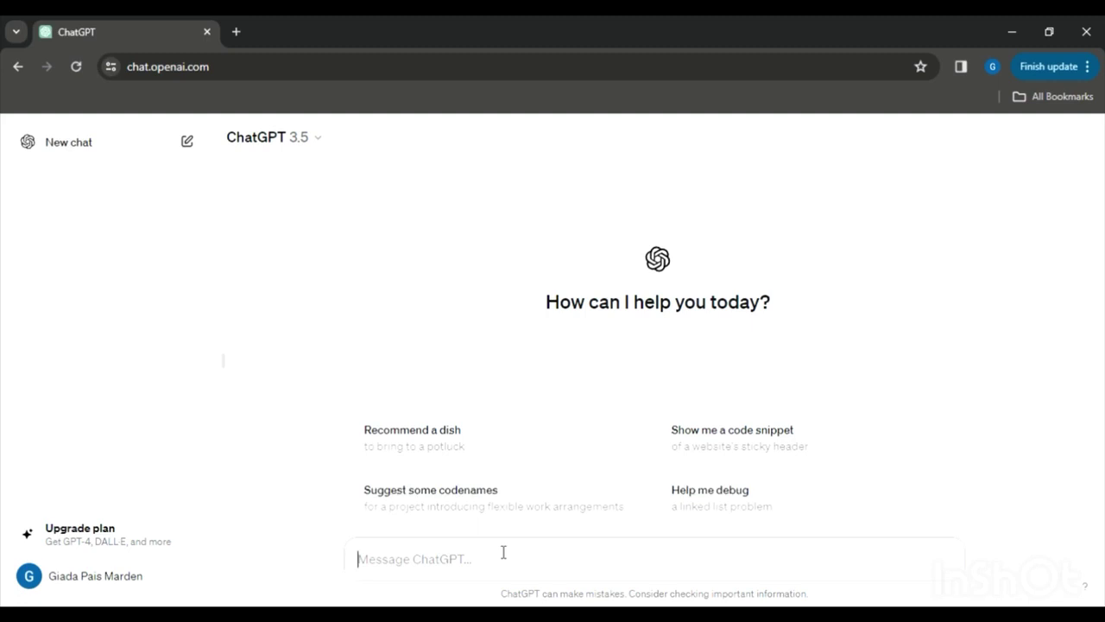
- Ask ChatGPT how to resolve a conflict between a newly arrived accountant and a ten-year veteran
text(Two of my accountants are having a conflict at work. One has just arrived at the company and one has been working here for over 10 years. What's the proper way to deal with this issue as an HR specialist?)
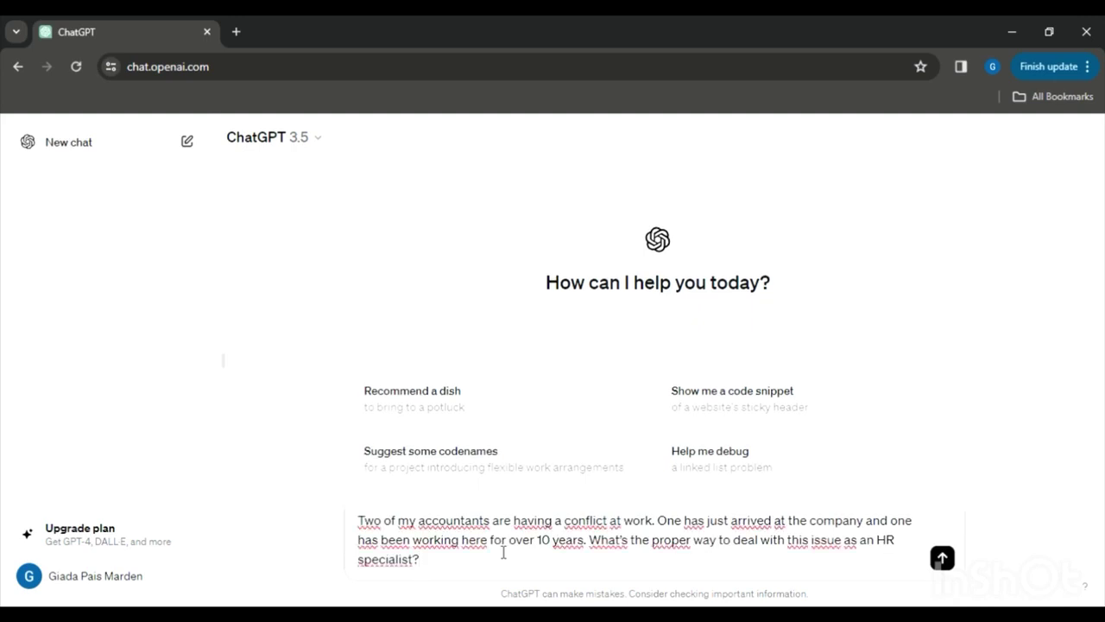
key(Return)
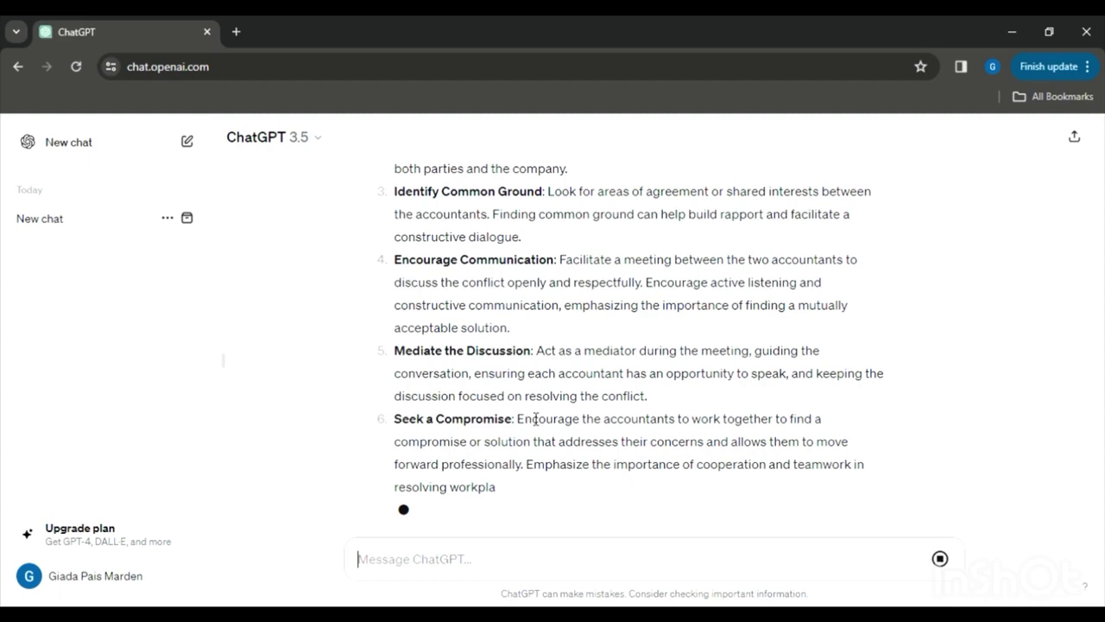
- Scroll through the streamed answer to read steps 1–5, from Gather Information to Mediate the Discussion
scroll(606, 373, up, 4)
scroll(605, 373, up, 2)
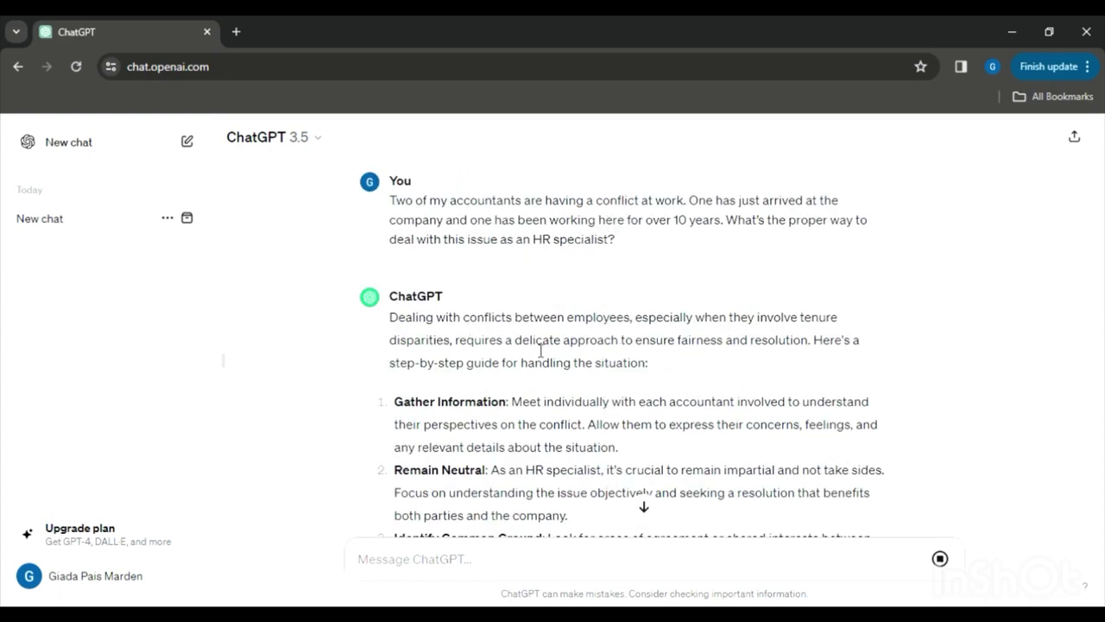
scroll(540, 350, down, 2)
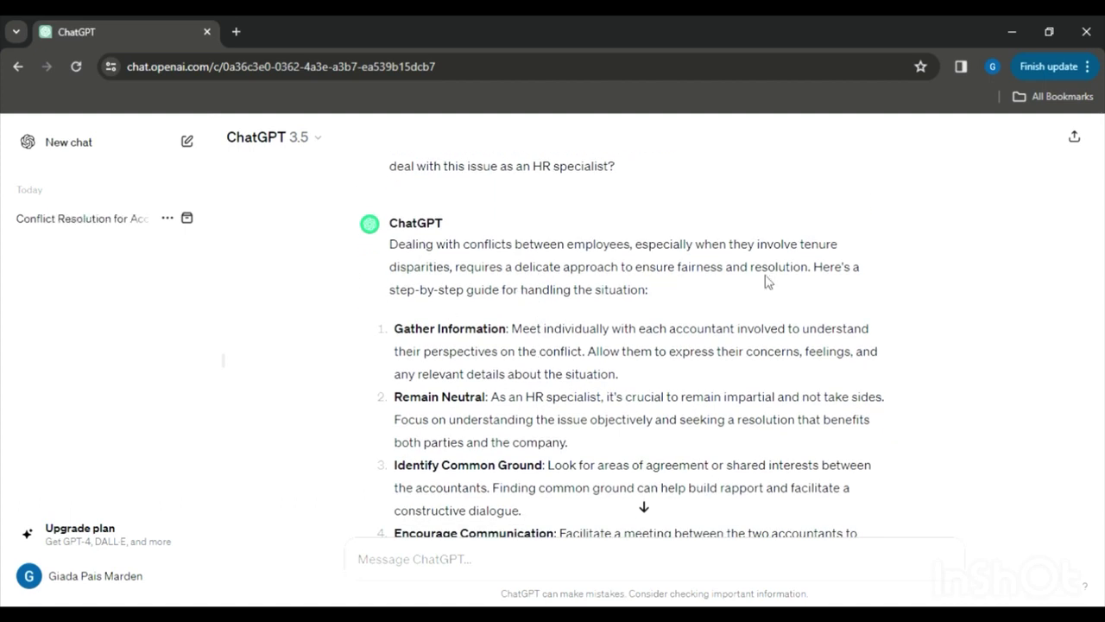
scroll(765, 280, down, 1)
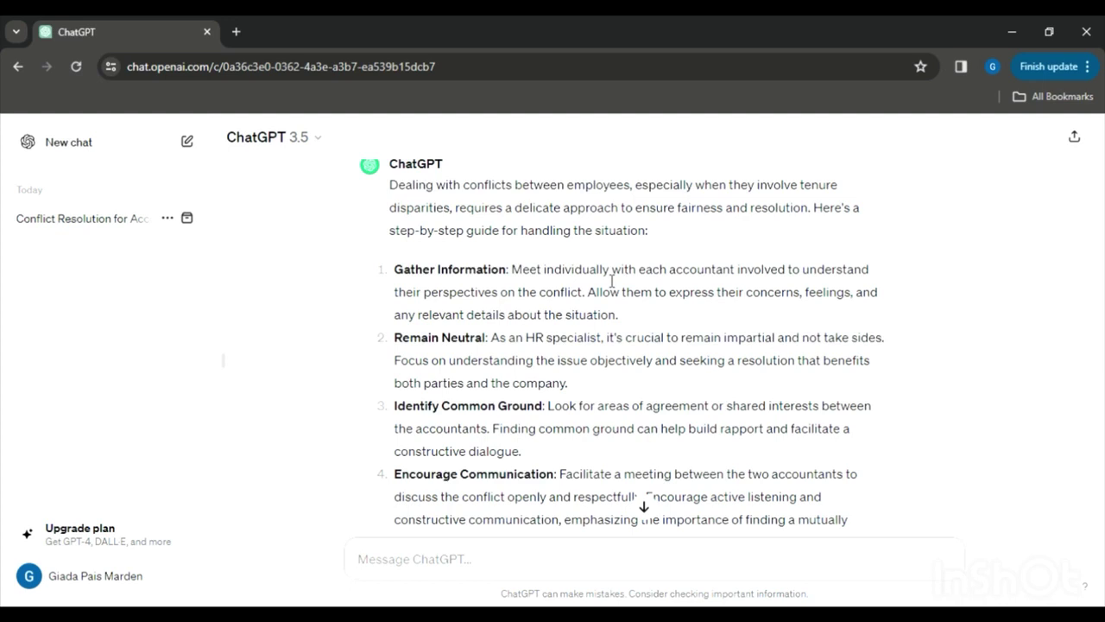
scroll(525, 321, down, 2)
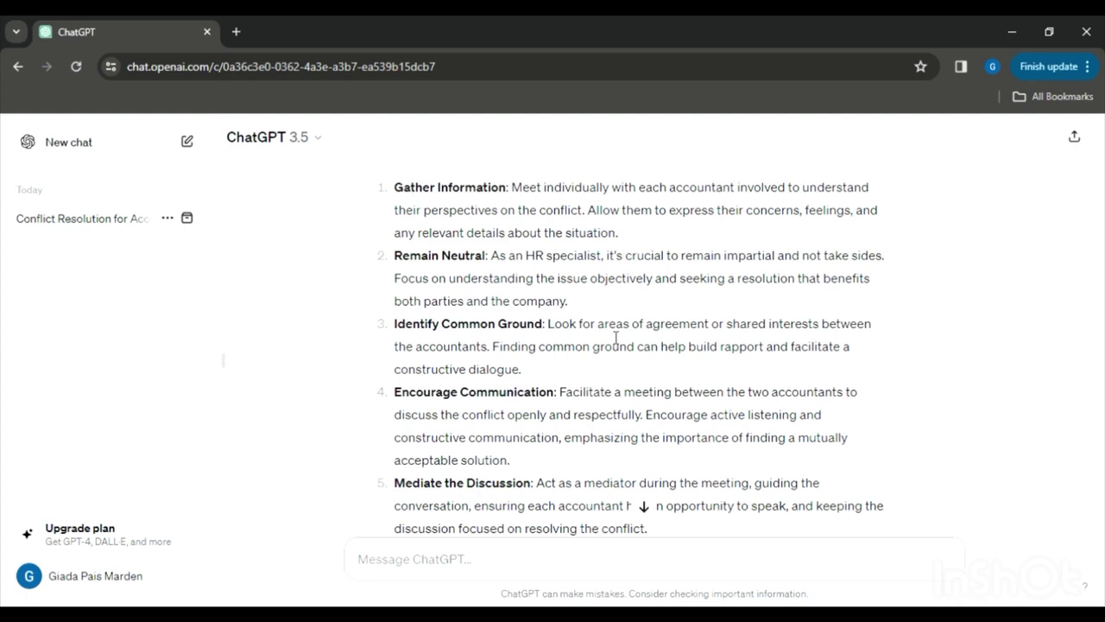
- Read the guide's final steps on monitoring, documenting and support, plus the closing summary
mouse_move(615, 336)
mouse_down()
mouse_move(654, 230)
mouse_move(708, 163)
mouse_up()
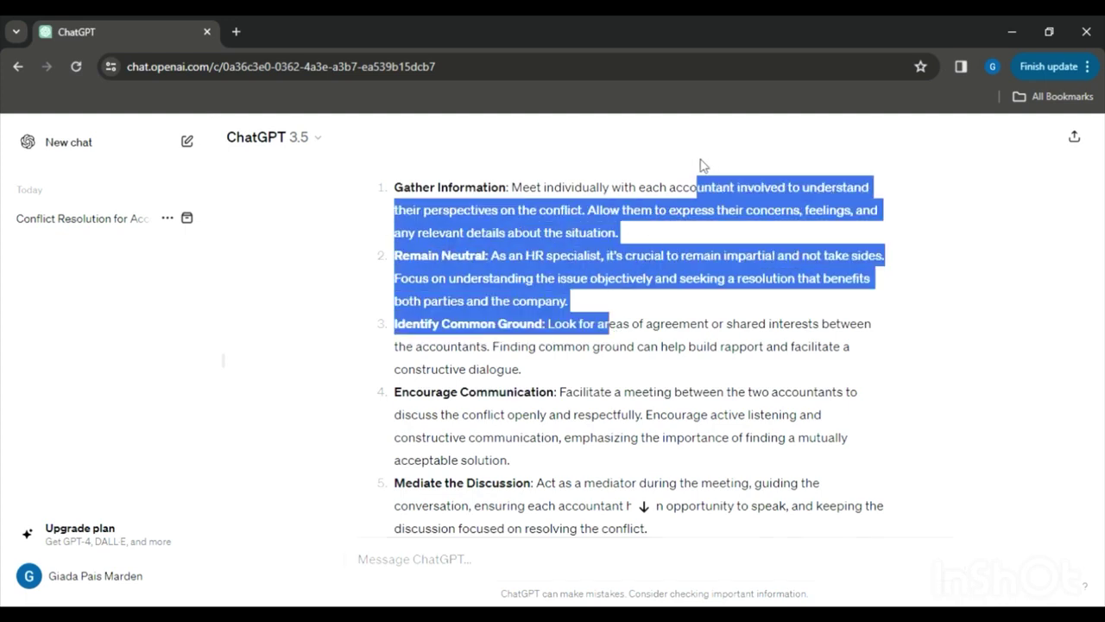
click(611, 308)
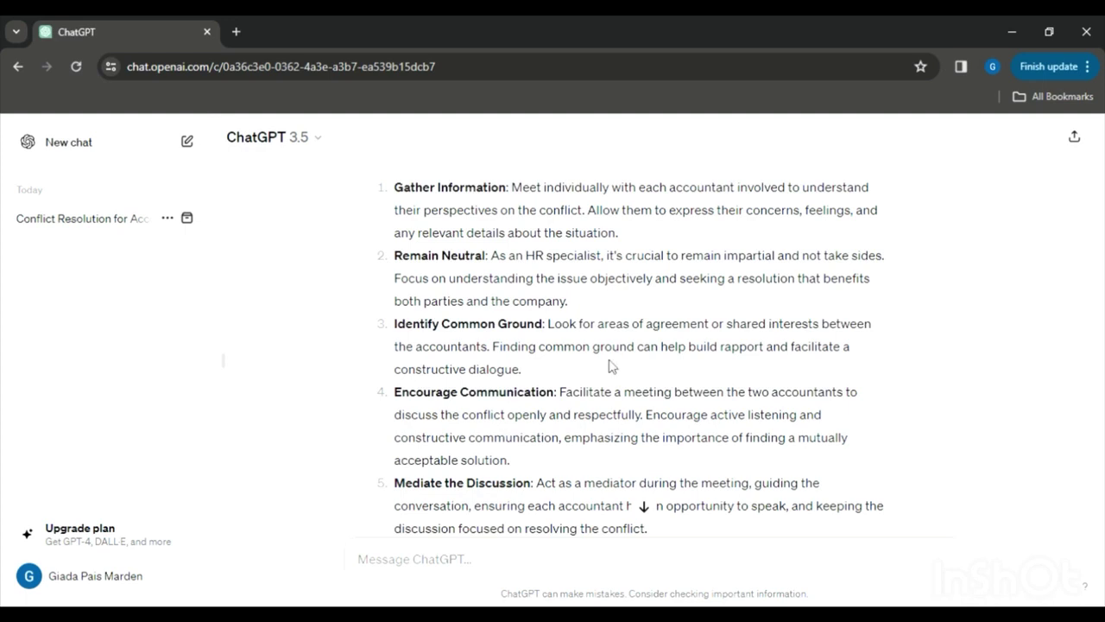
scroll(609, 366, down, 1)
scroll(610, 366, down, 1)
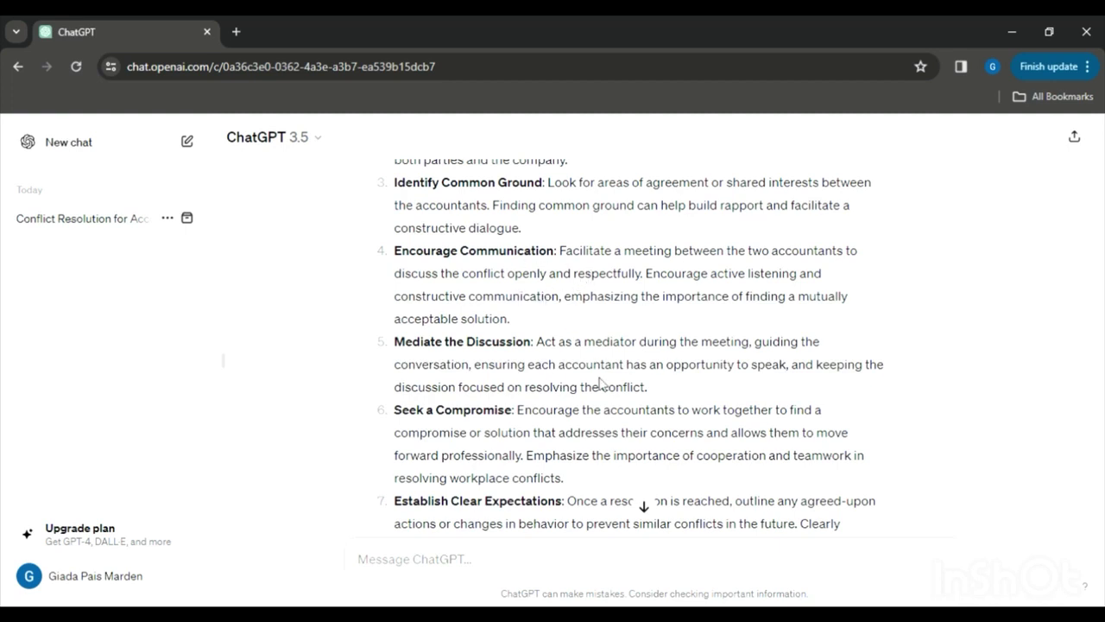
scroll(600, 383, down, 1)
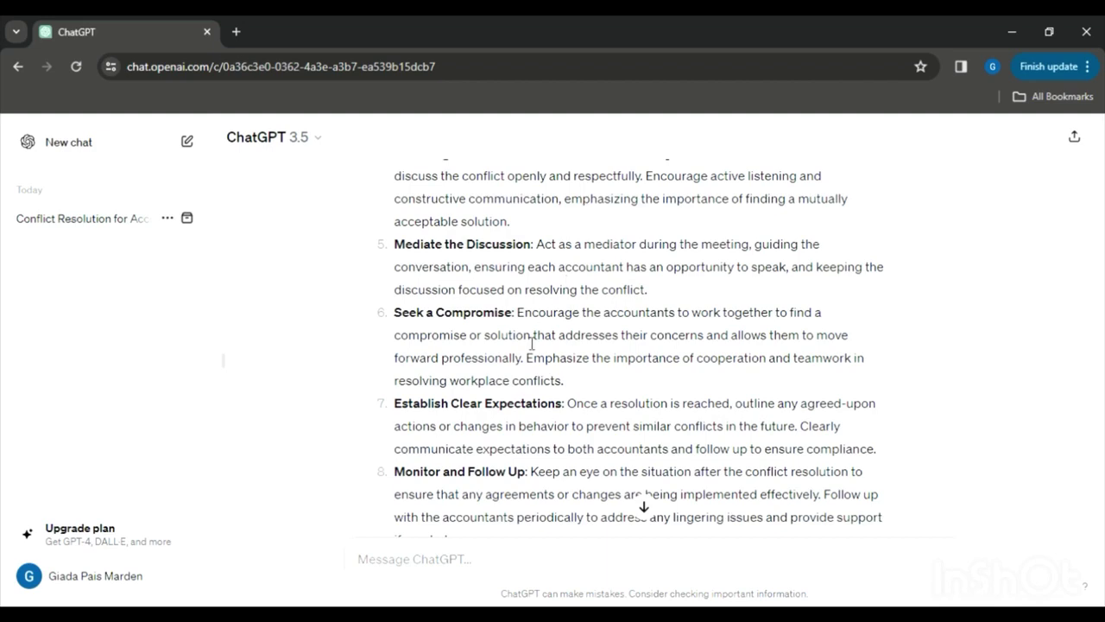
scroll(532, 344, down, 1)
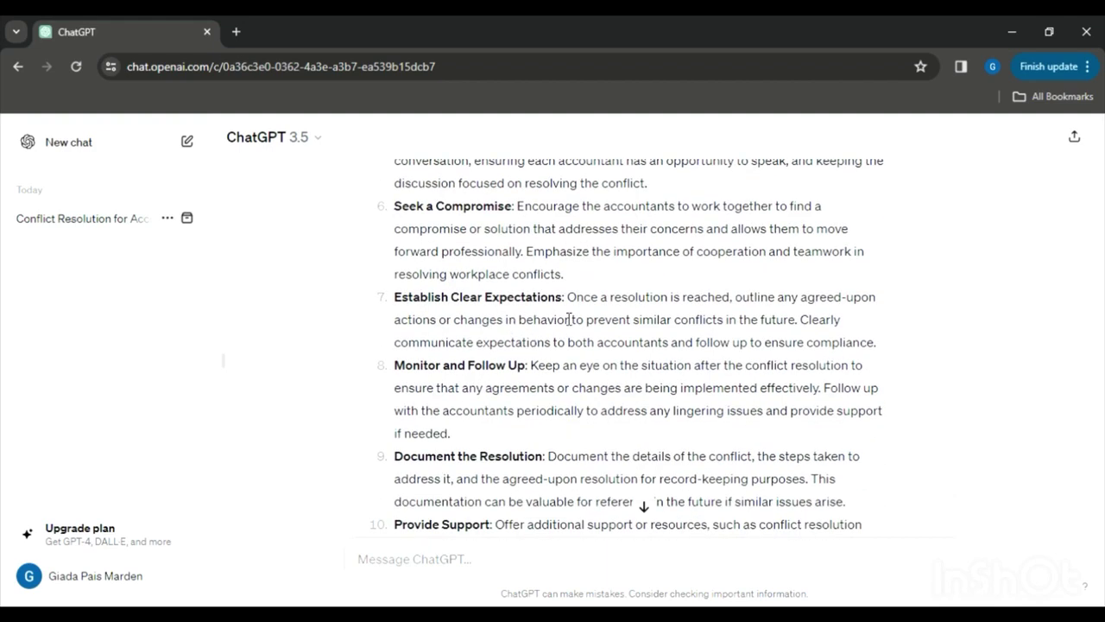
scroll(569, 319, down, 2)
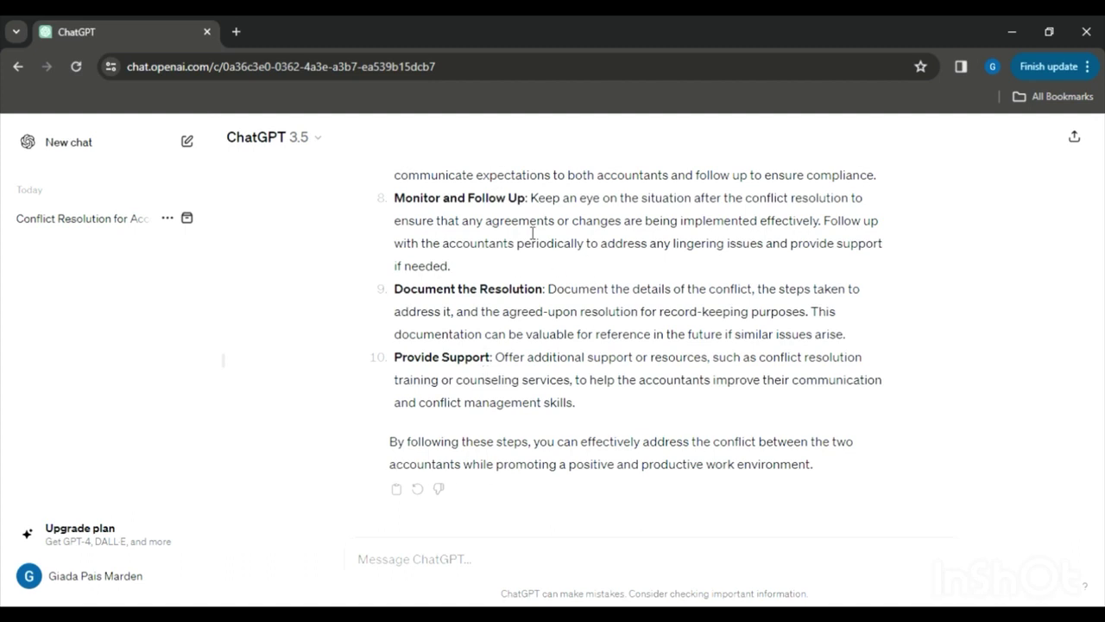
- Send the follow-up 'what if they start insulting each other and it becomes a dangerous situation?'
click(445, 563)
text(w)
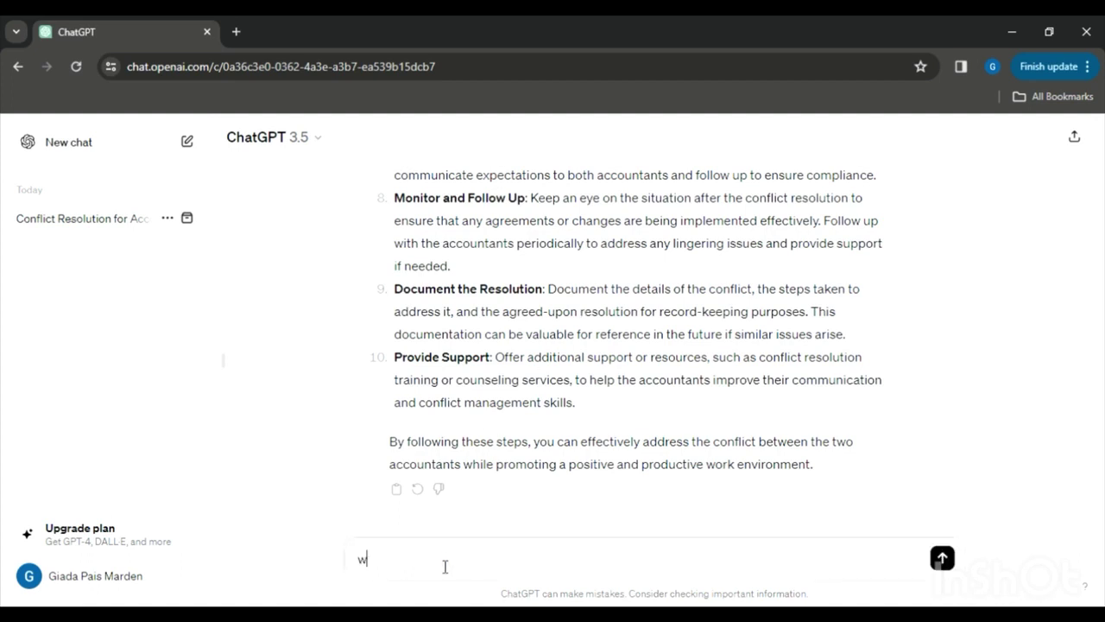
text(hat if they st)
text(art insulting ea)
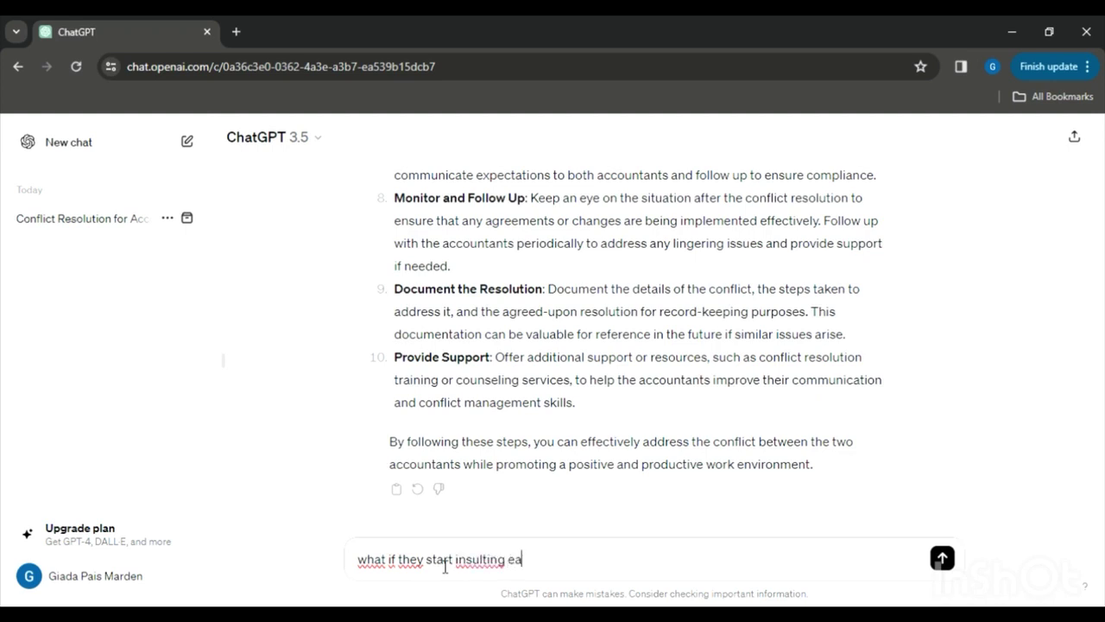
text(ch other)
text( and)
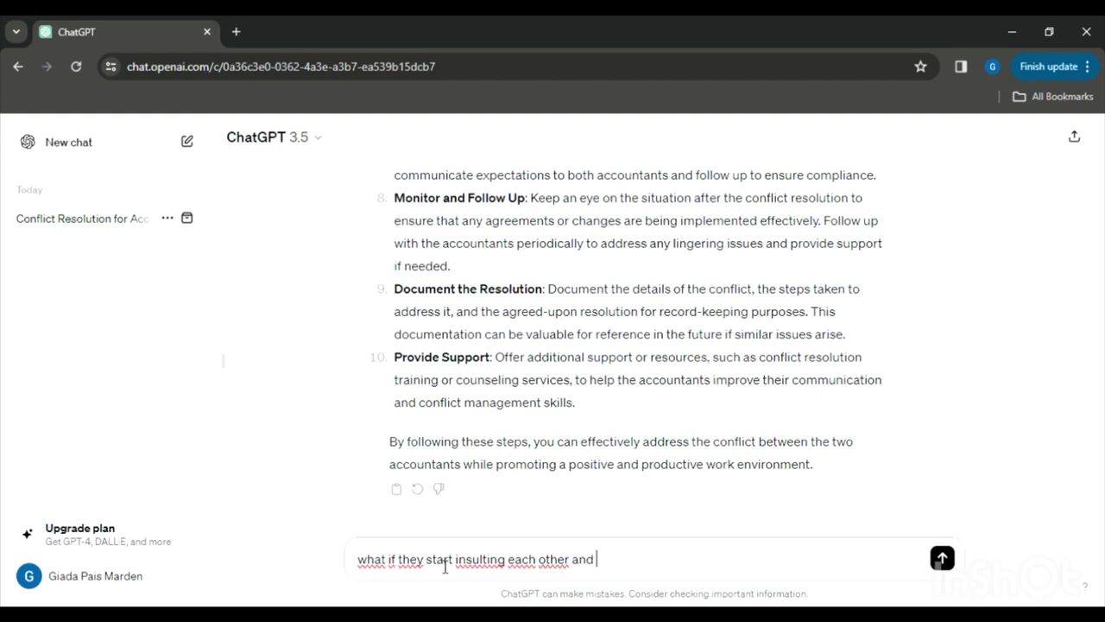
text( it bec)
text(omes a d)
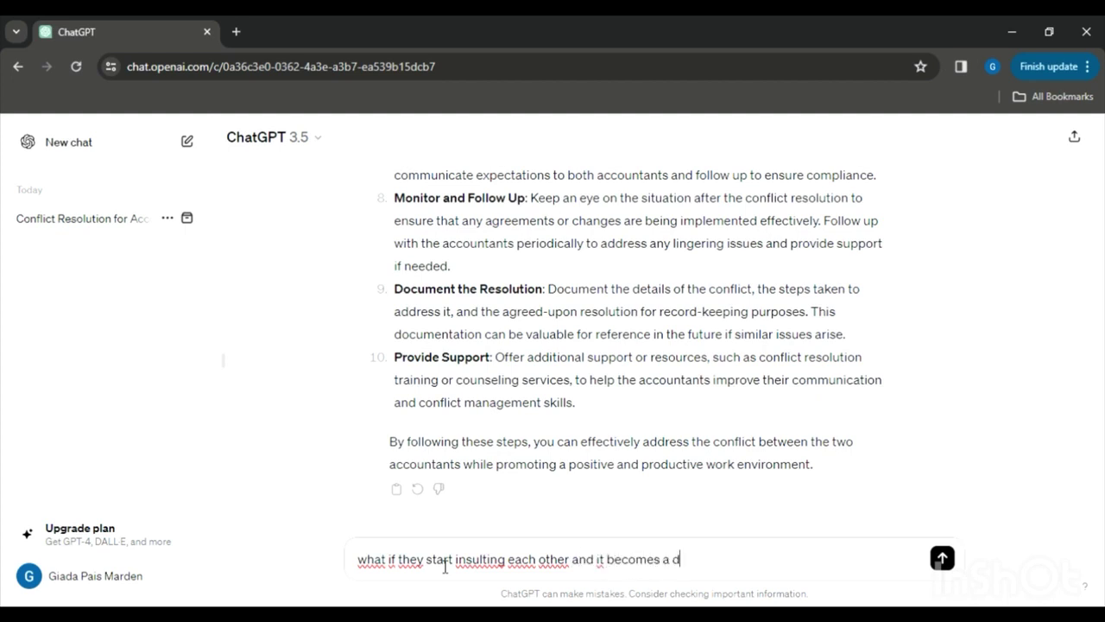
text(angerous )
text(situat)
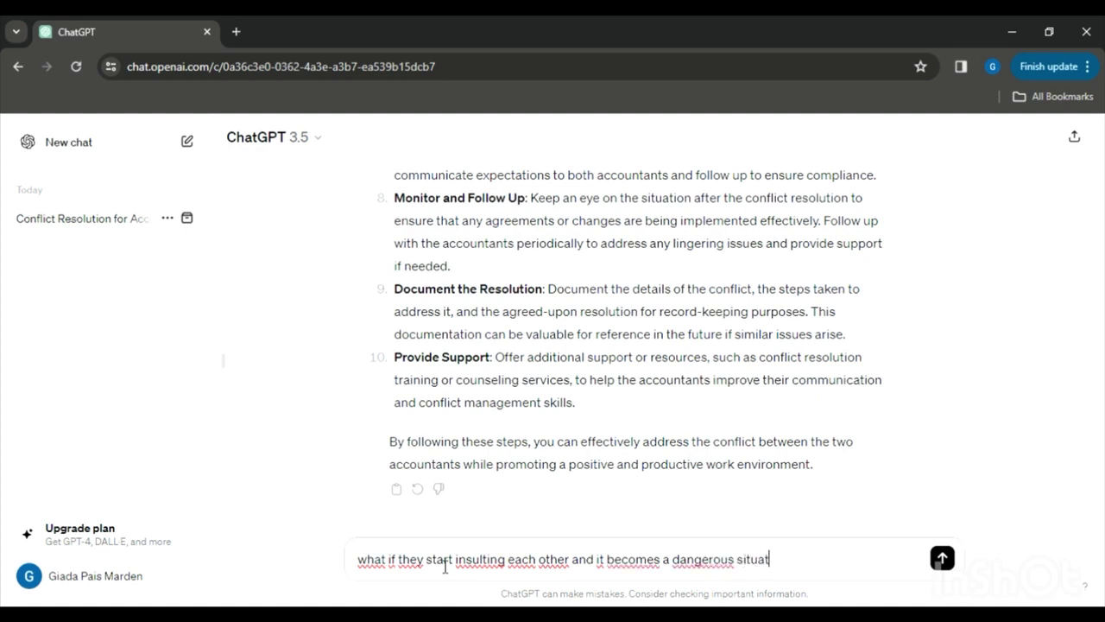
text(ion?)
key(Return)
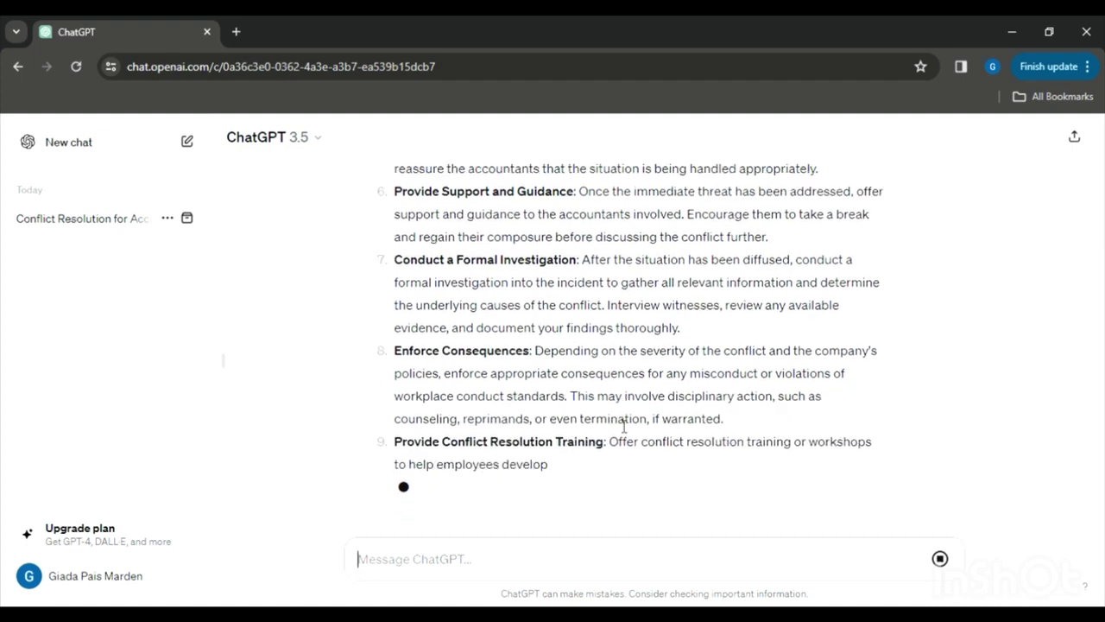
- Scroll through the escalation reply, from interrupting the conflict to conflict resolution training
scroll(604, 415, up, 2)
scroll(624, 427, up, 2)
scroll(612, 251, up, 2)
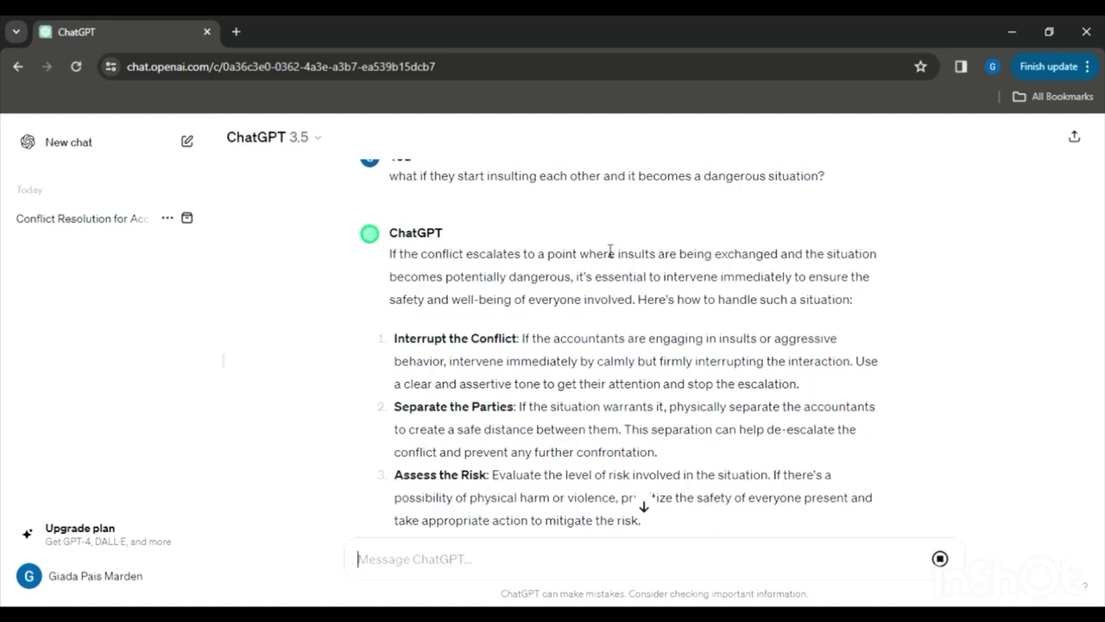
scroll(516, 353, down, 1)
scroll(516, 354, down, 1)
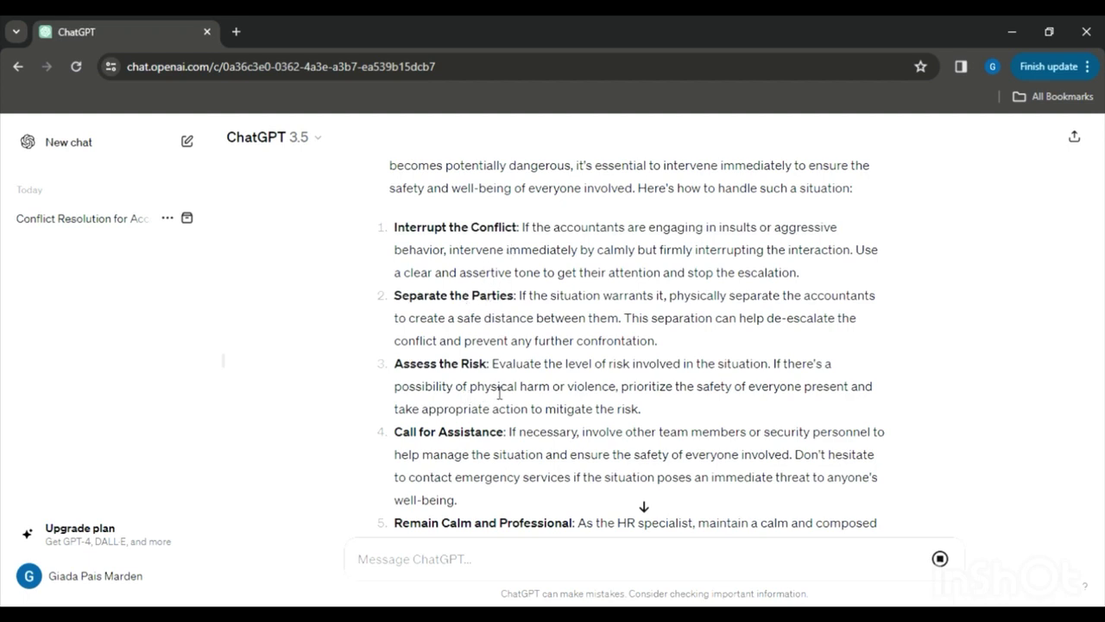
scroll(499, 393, down, 1)
scroll(509, 380, down, 1)
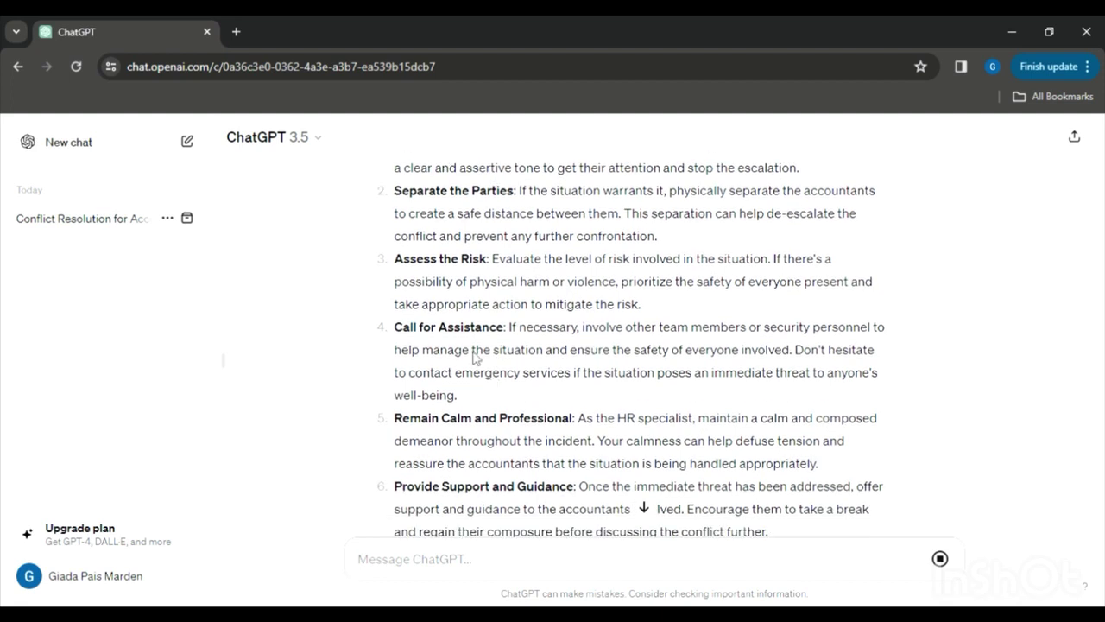
scroll(535, 346, down, 1)
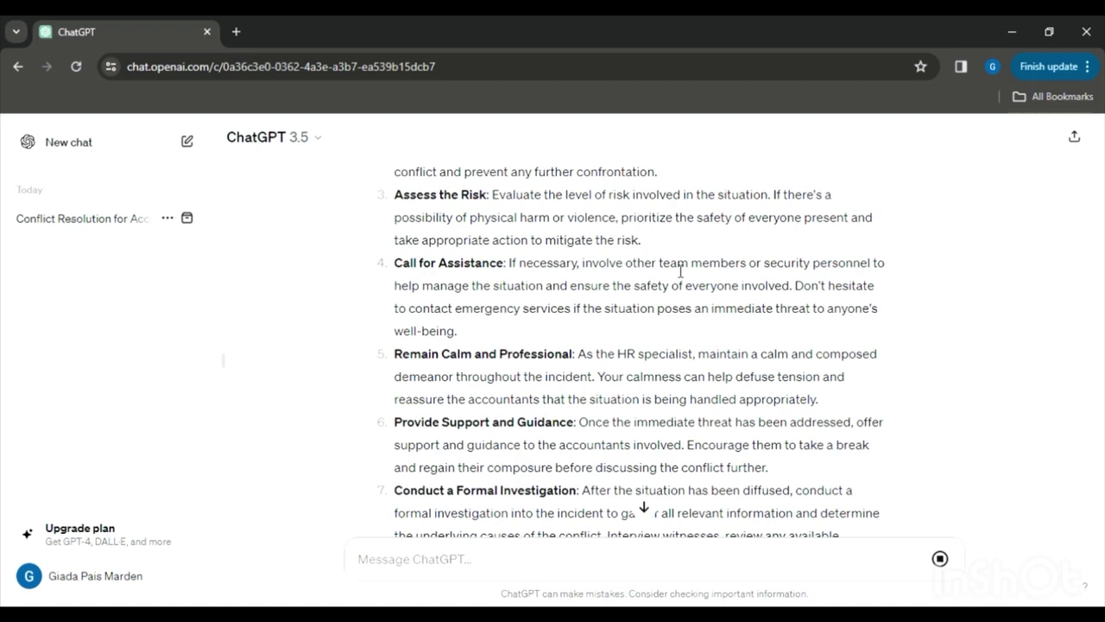
scroll(653, 405, down, 2)
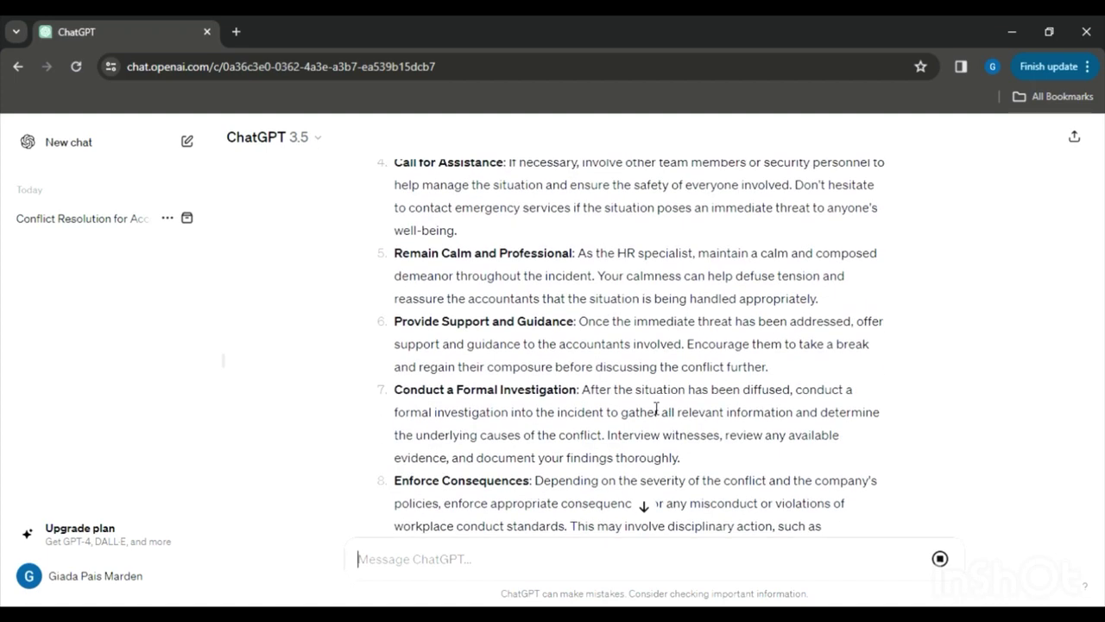
scroll(649, 406, down, 2)
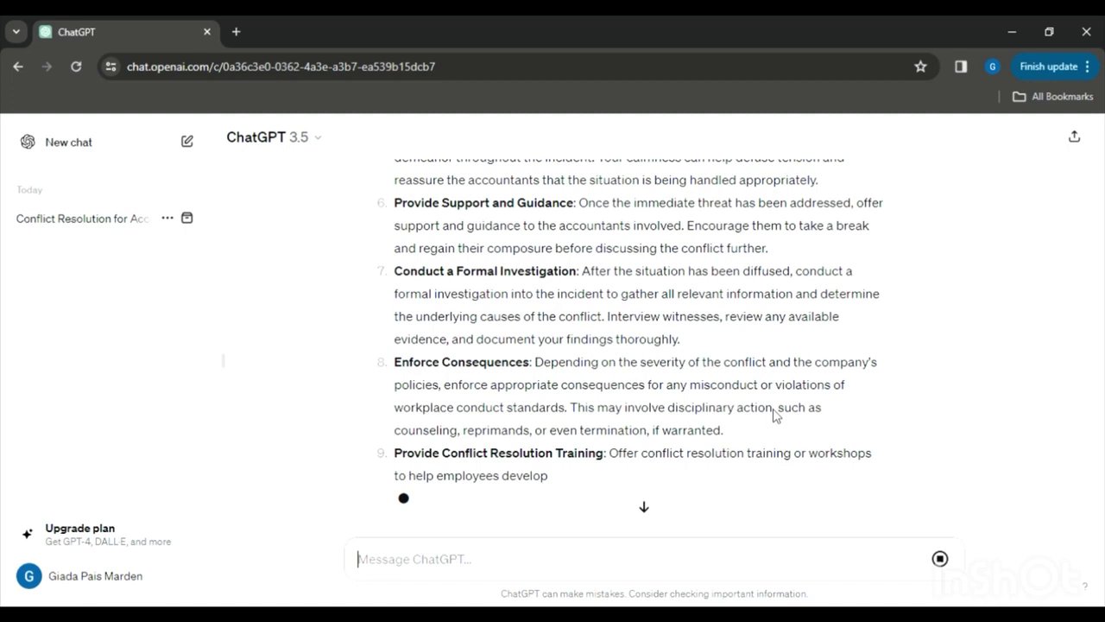
scroll(776, 416, down, 1)
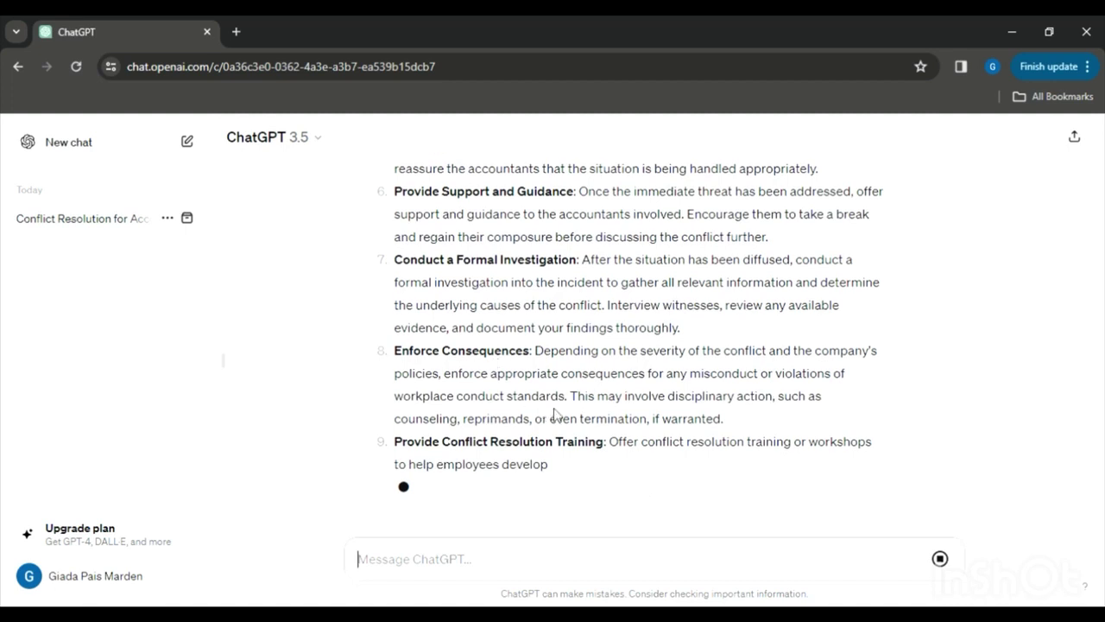
scroll(561, 467, up, 2)
scroll(570, 505, down, 1)
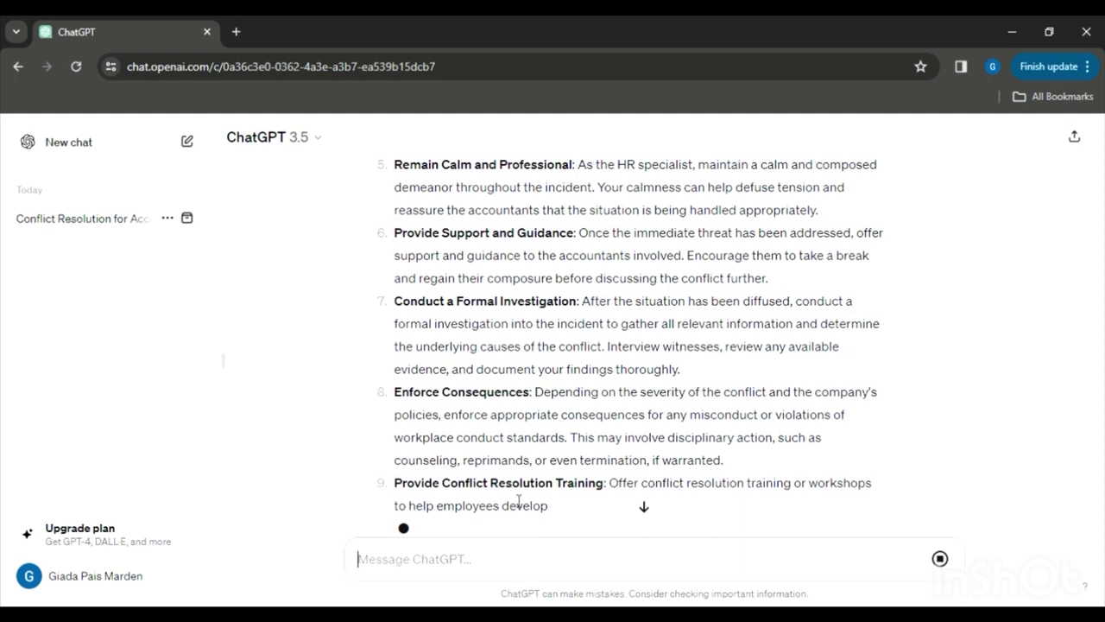